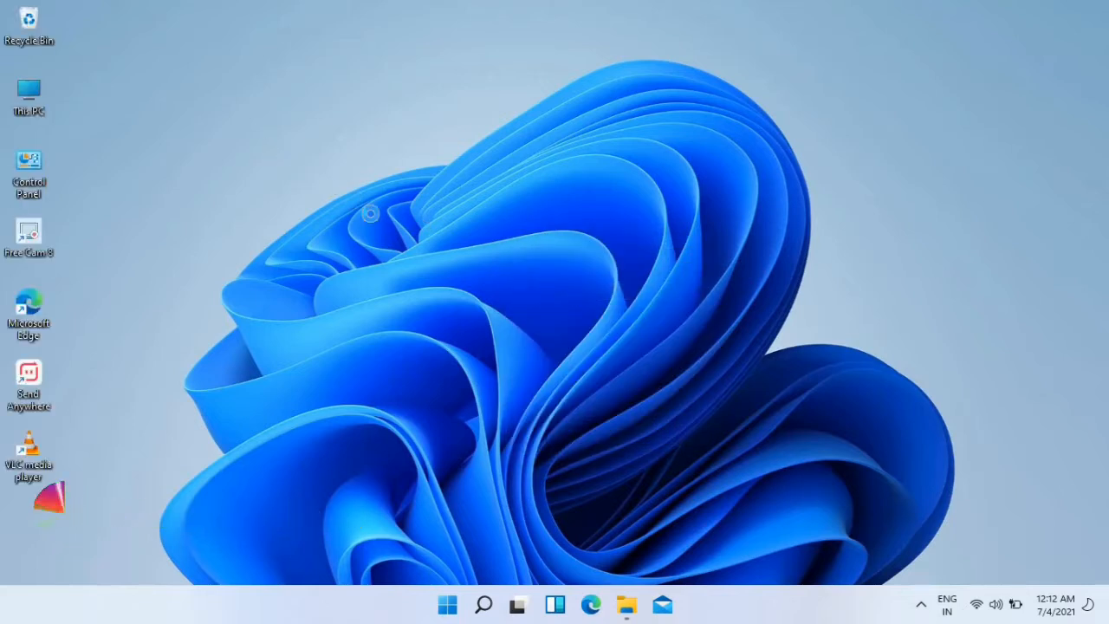
- Hide the desktop icons and refresh the desktop
right_click(268, 144)
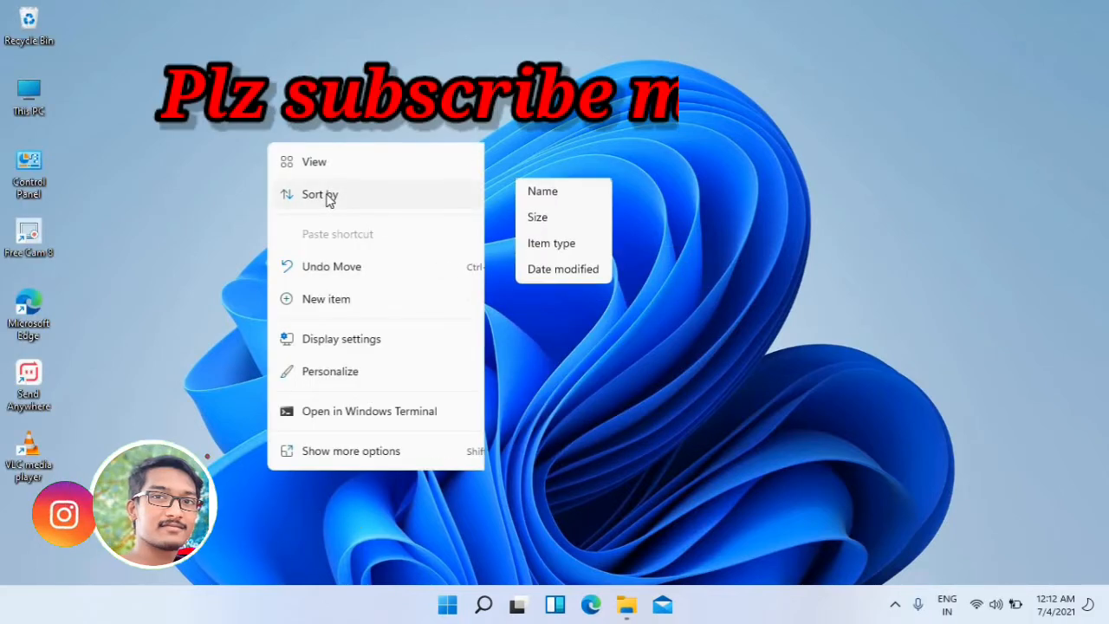
mouse_move(339, 171)
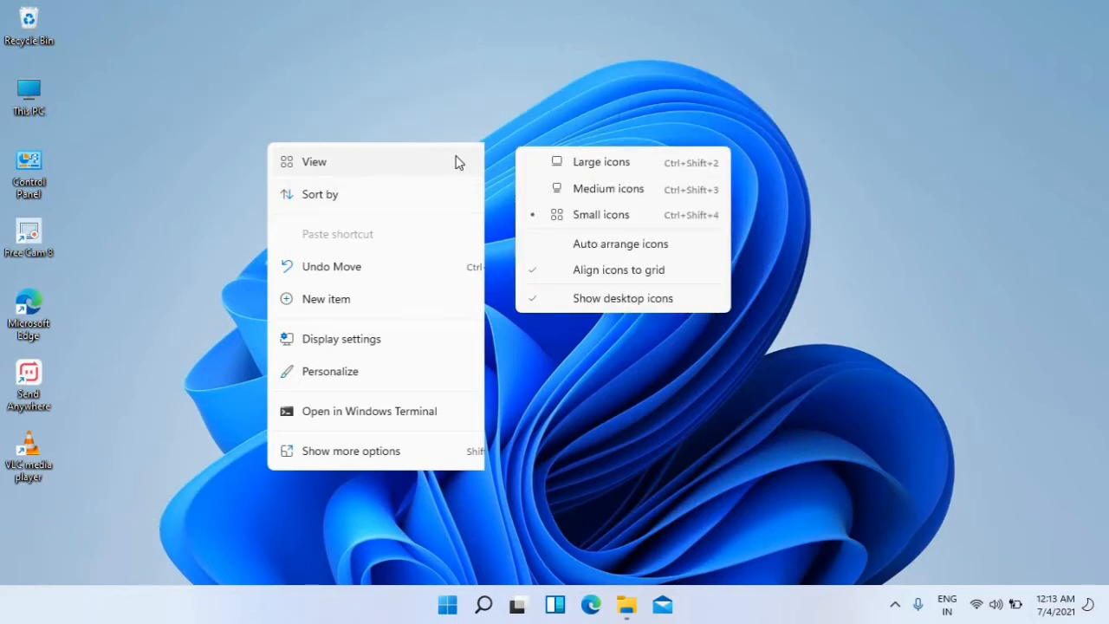
click(651, 326)
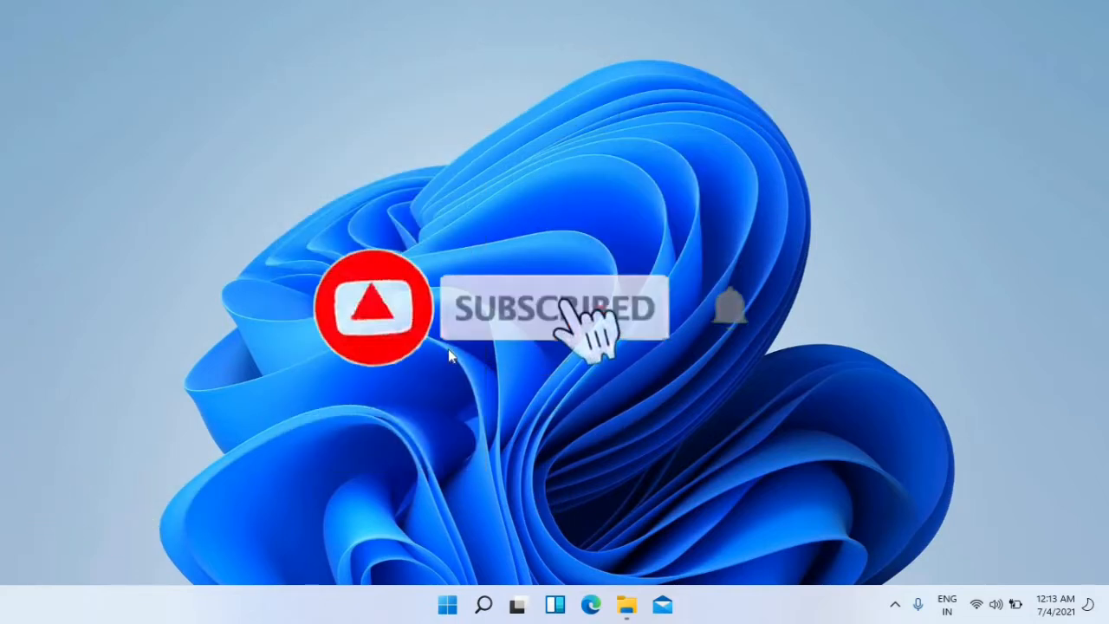
right_click(504, 445)
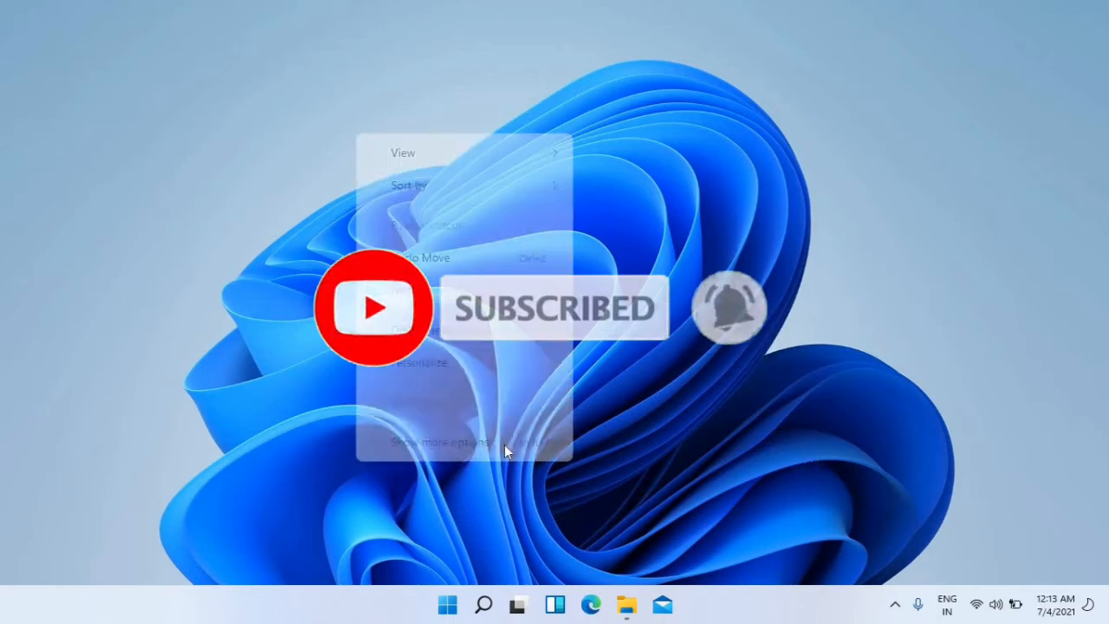
key(shift+F10)
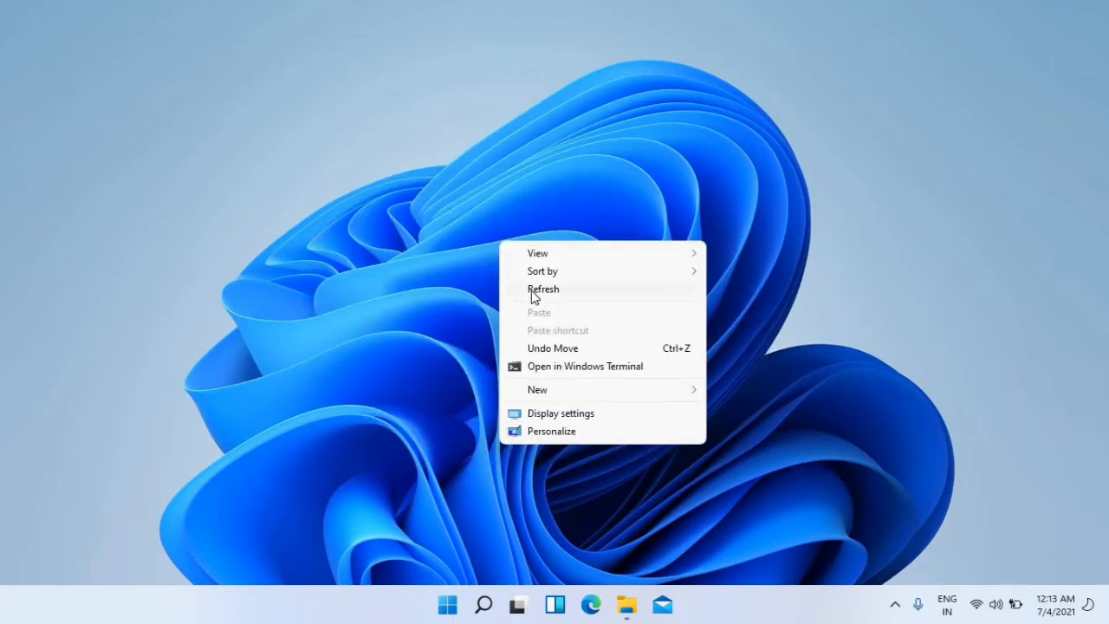
click(531, 291)
- Switch to Microsoft Edge, search the web for "get into pc" and open the Get Into PC software categories page
mouse_move(629, 611)
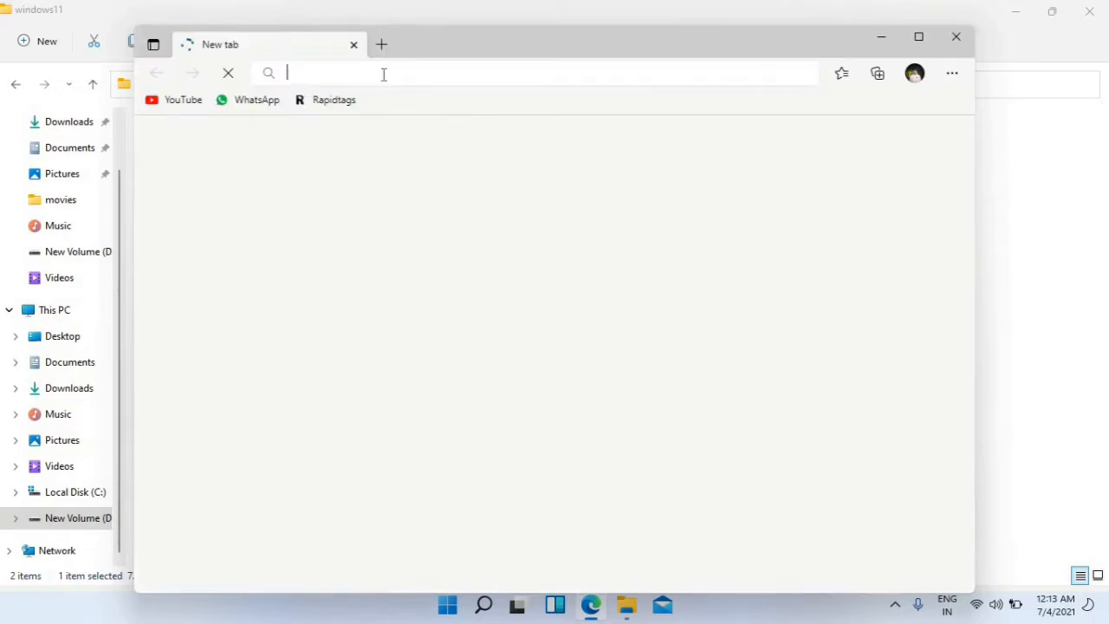
text(get)
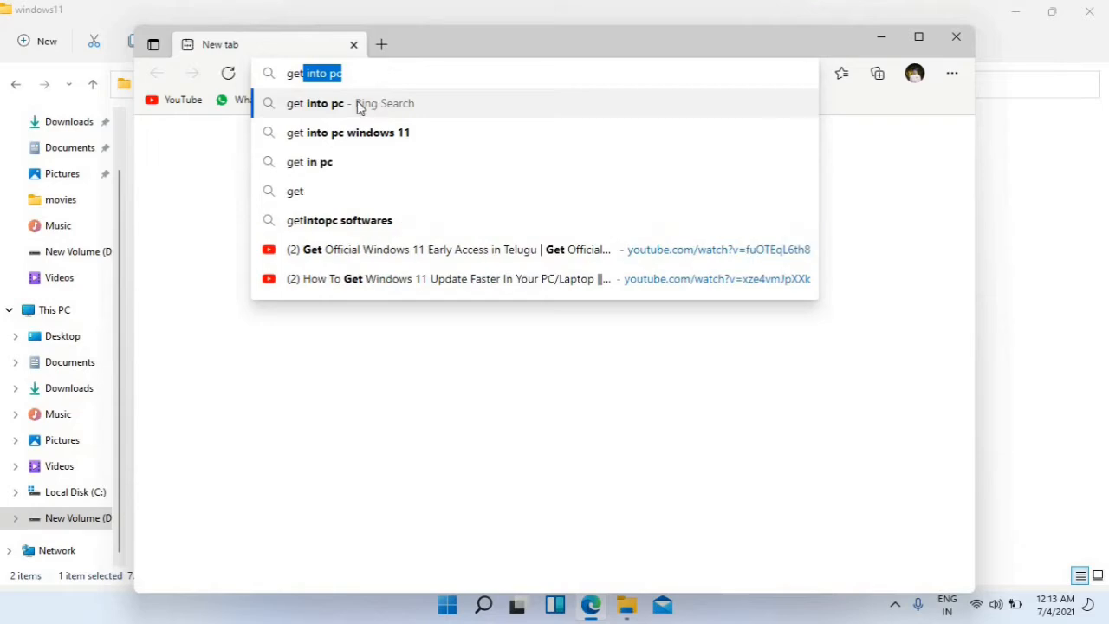
click(357, 103)
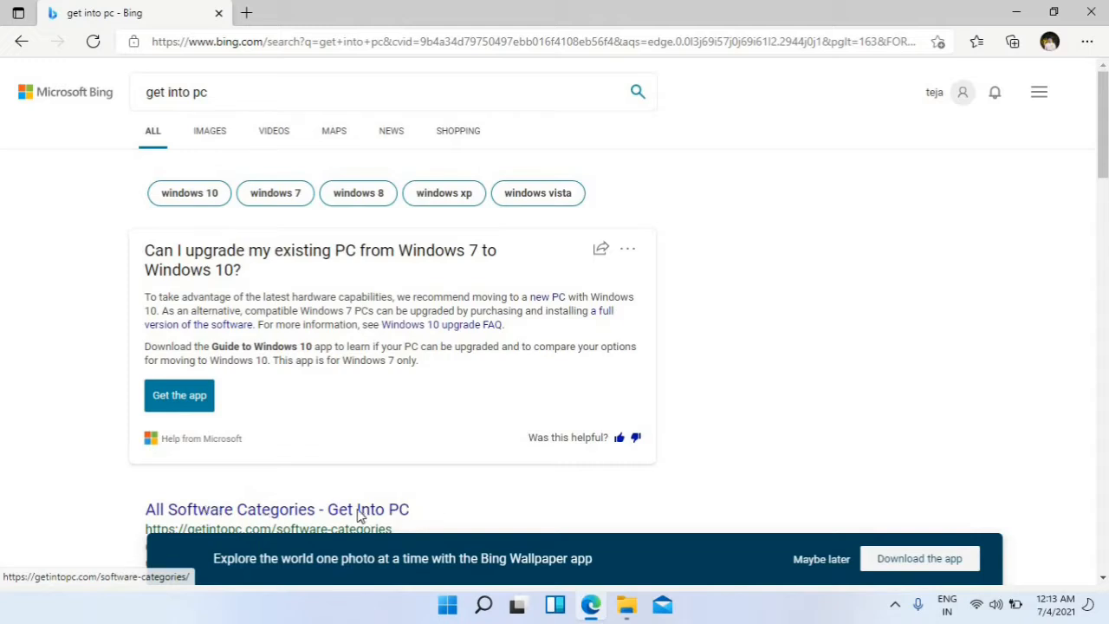
click(805, 559)
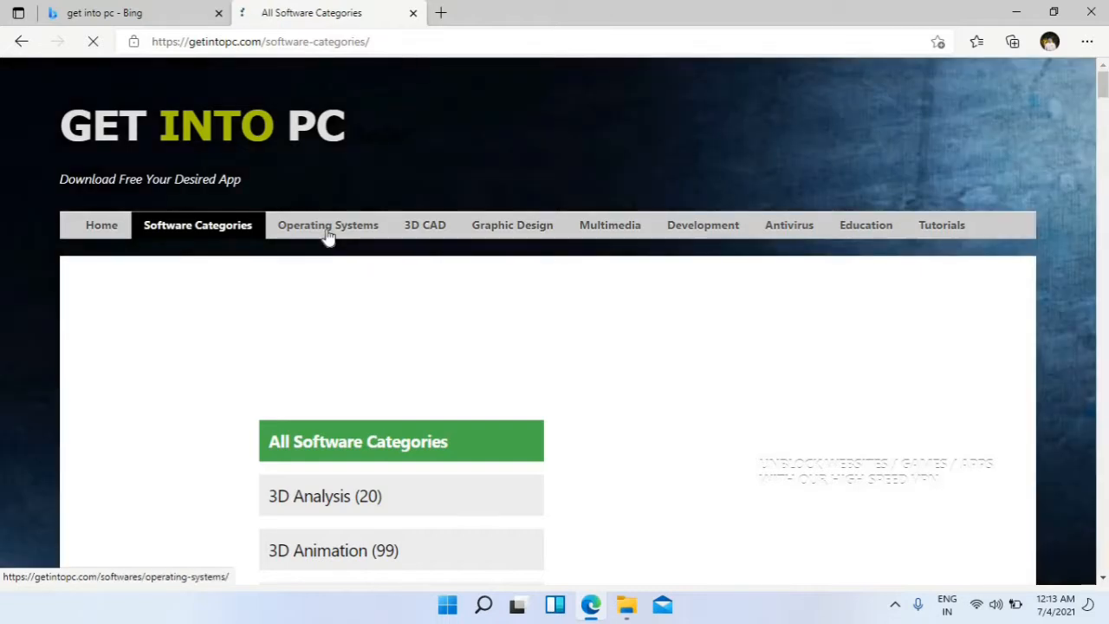
- Open the Windows 11 With Office 2019 Pro Plus Free Download page from the site's Operating Systems category
click(327, 235)
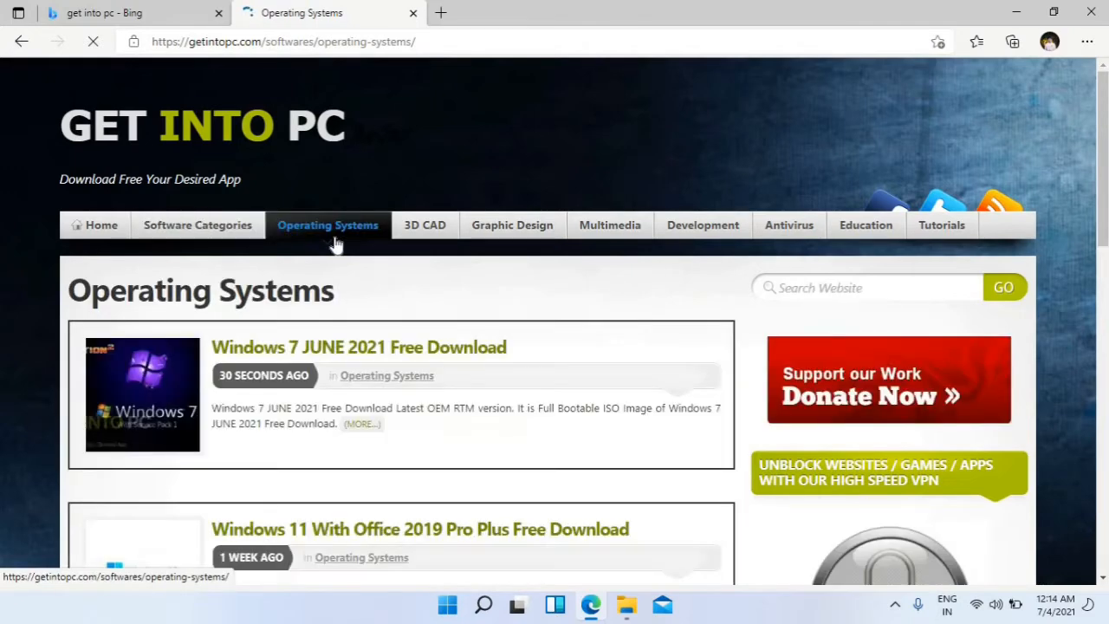
scroll(350, 260, down, 2)
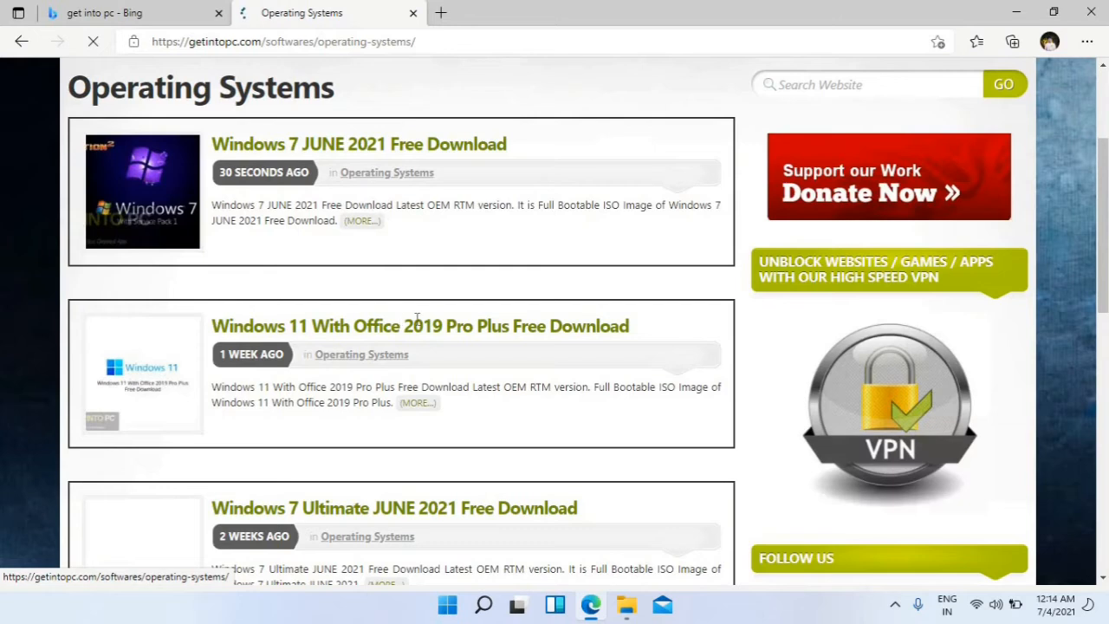
scroll(374, 291, down, 1)
click(375, 291)
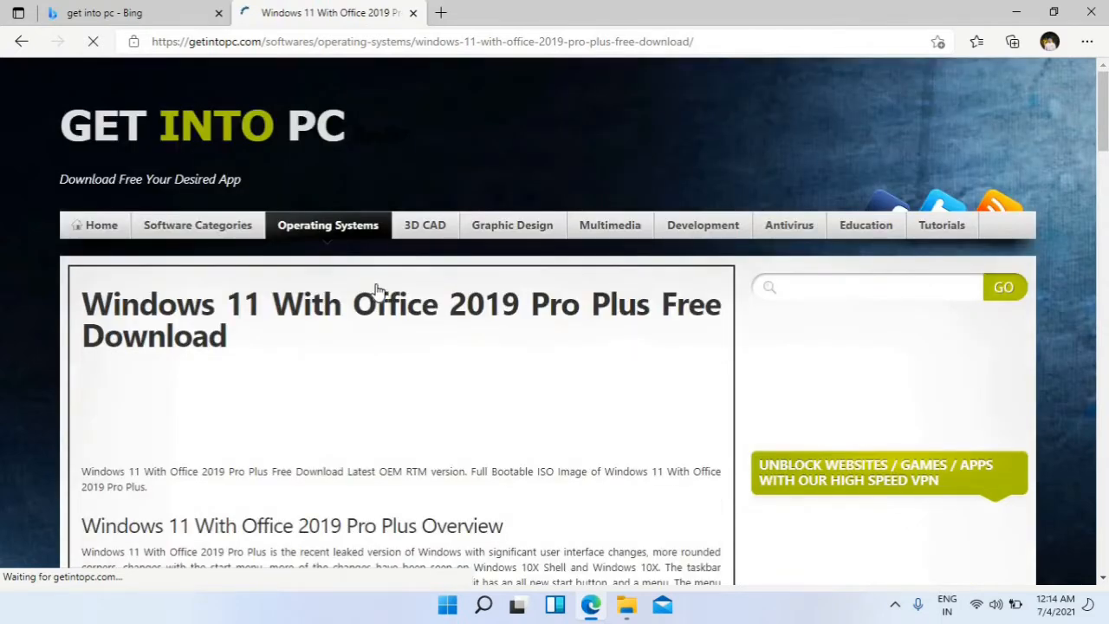
- Review the page's technical setup details and system requirements and find the full setup download for Build 21996.1
scroll(379, 290, down, 4)
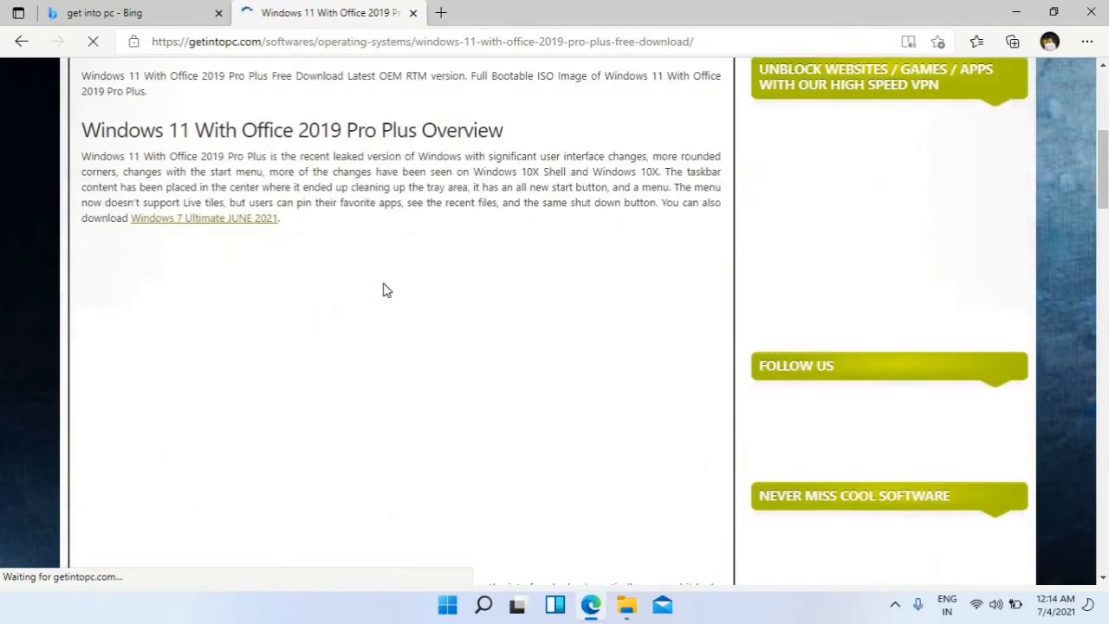
scroll(384, 290, down, 1)
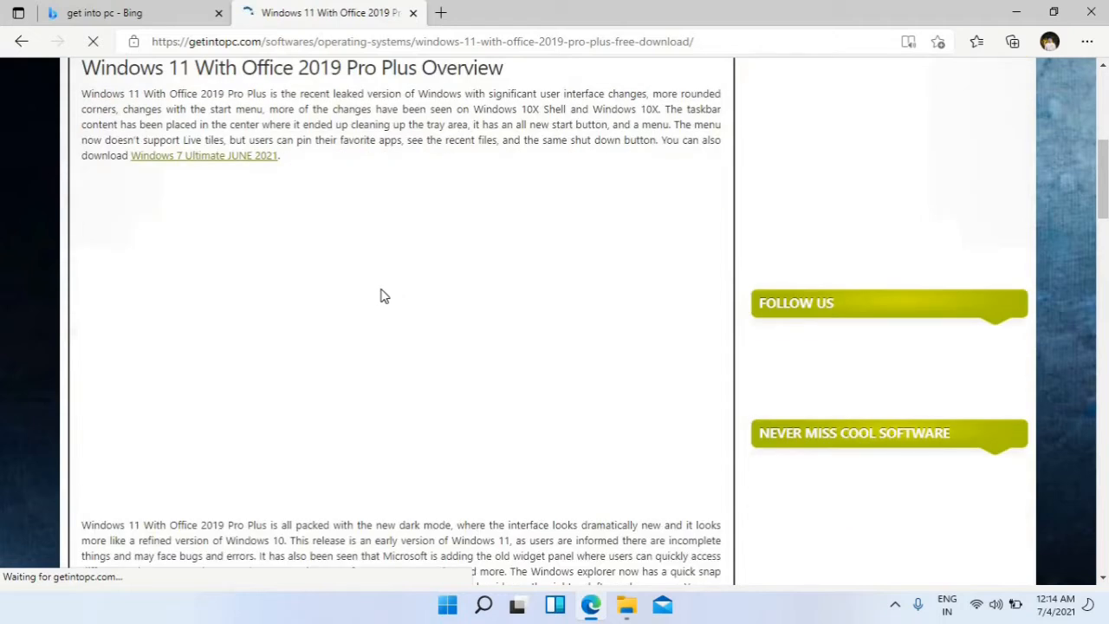
scroll(395, 302, down, 18)
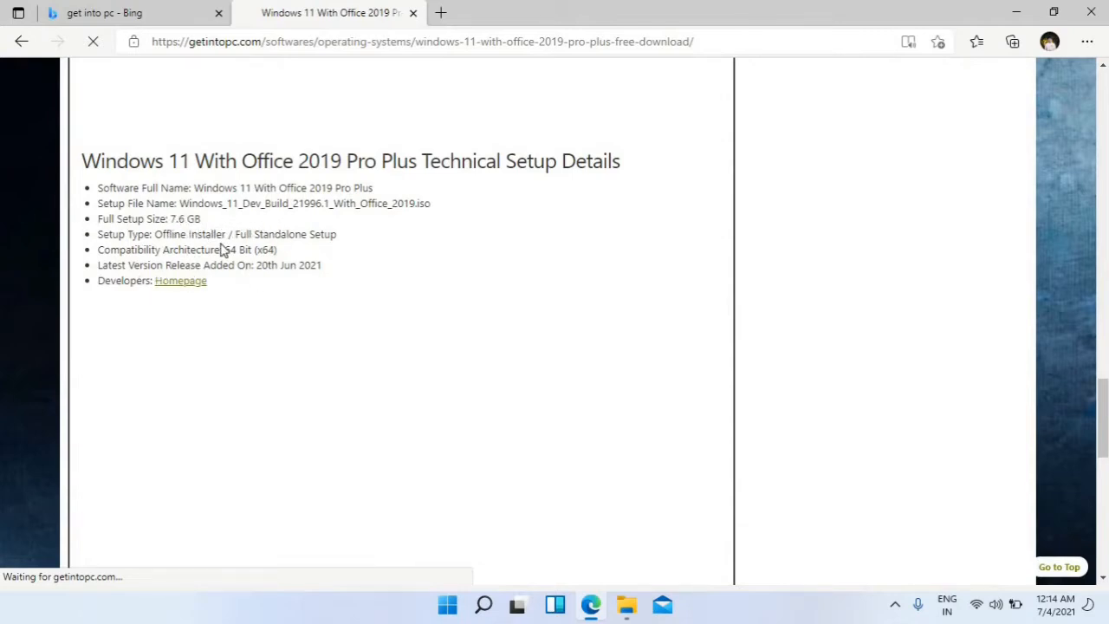
scroll(222, 249, down, 5)
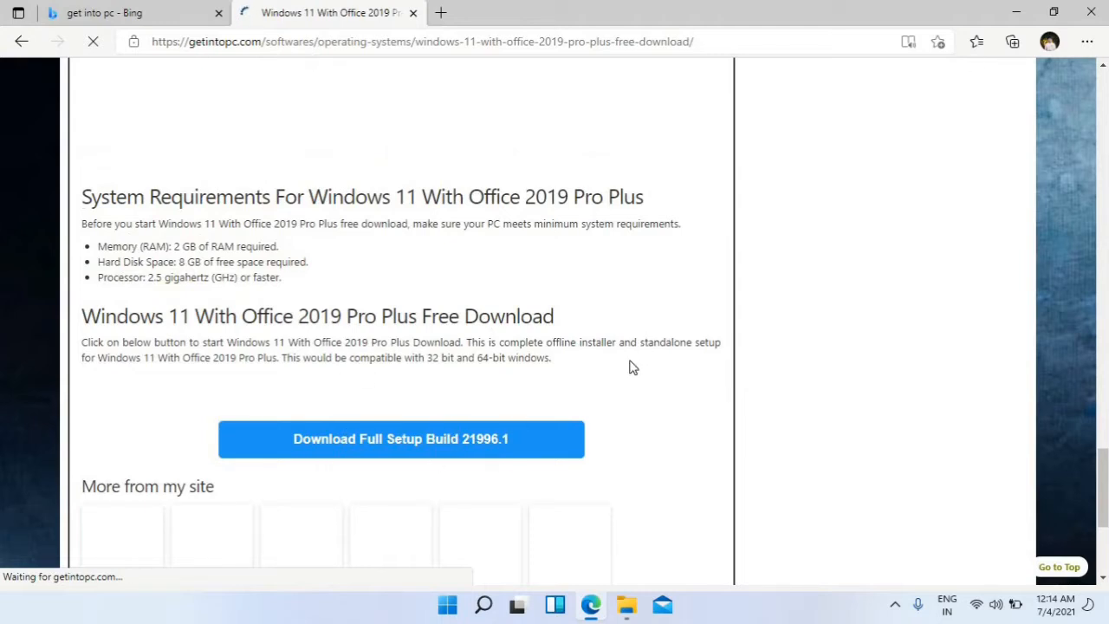
scroll(631, 367, down, 3)
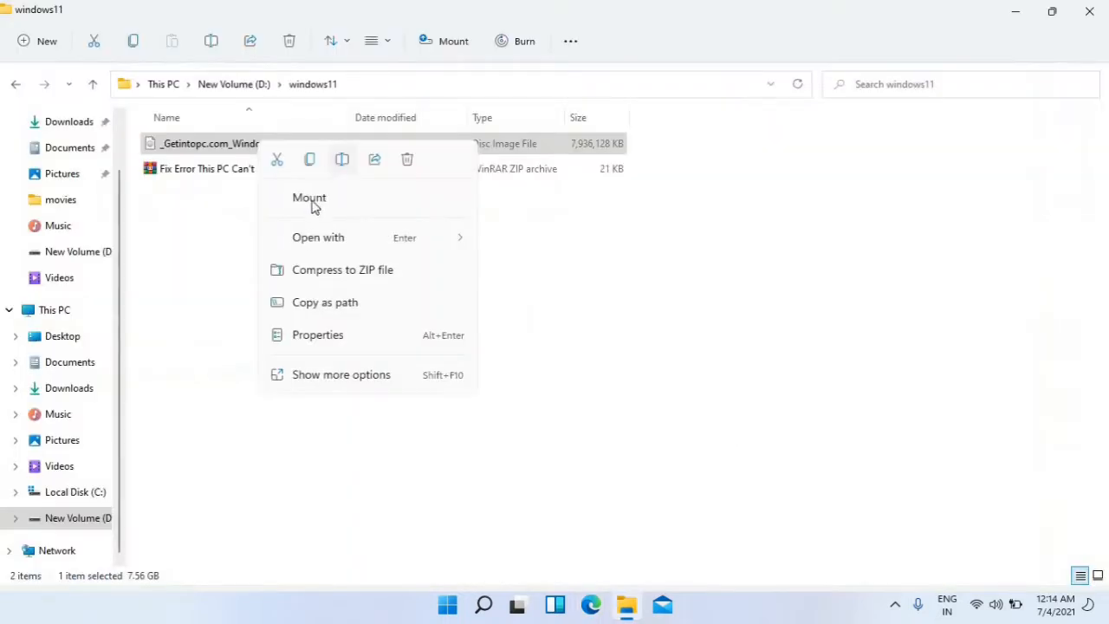
- In File Explorer, extract the Windows 11 disc image and the "Fix Error This PC Can't Run Windows 11" archive directly into the windows11 folder
click(379, 374)
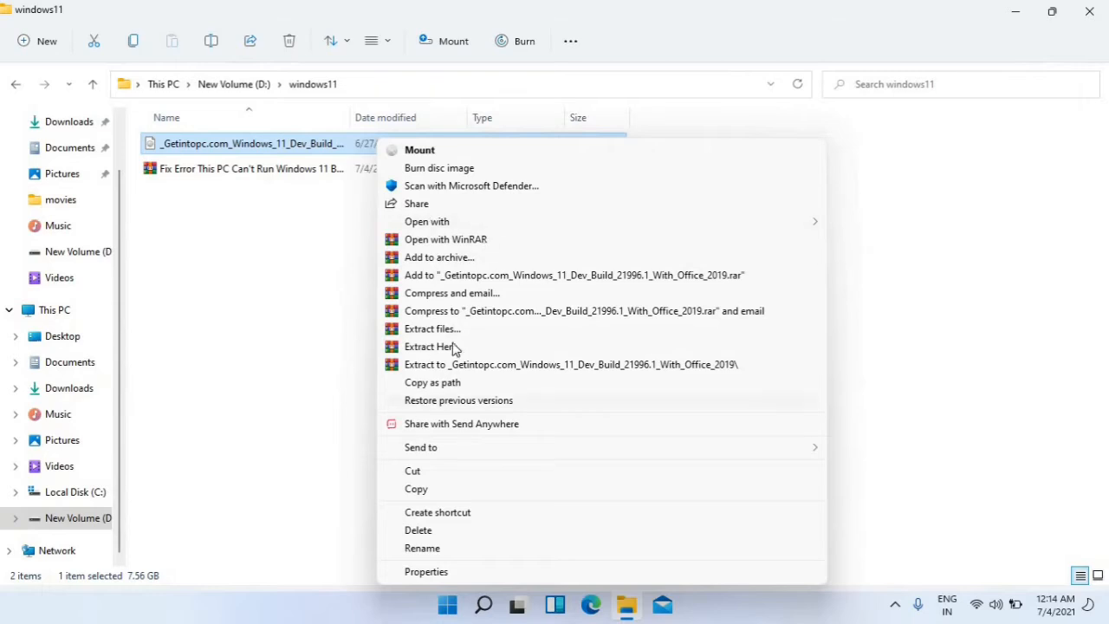
click(434, 347)
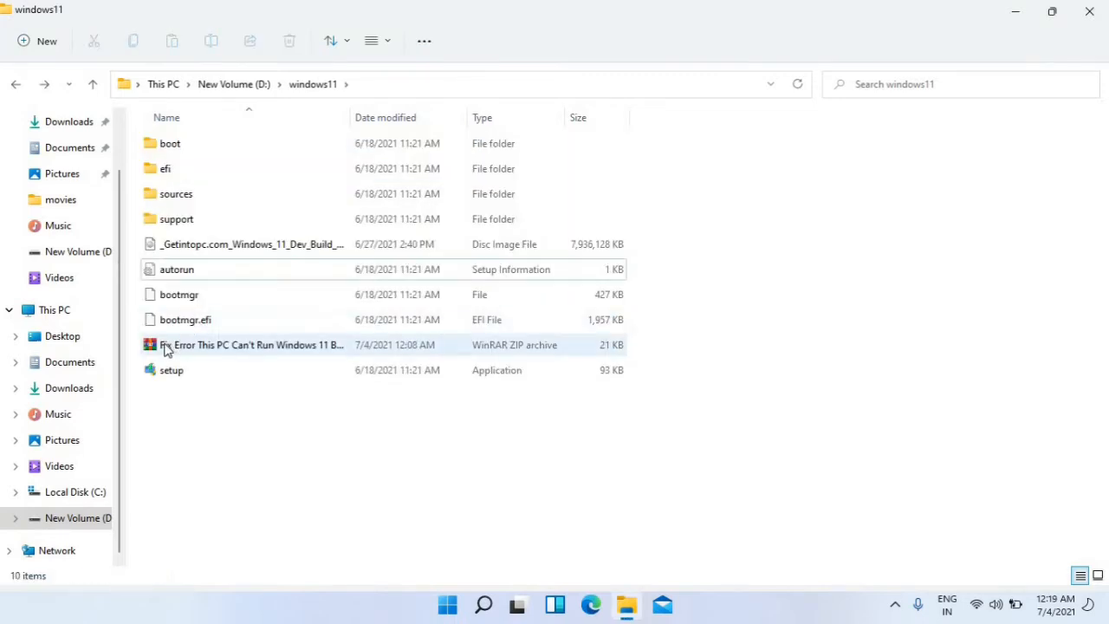
click(166, 347)
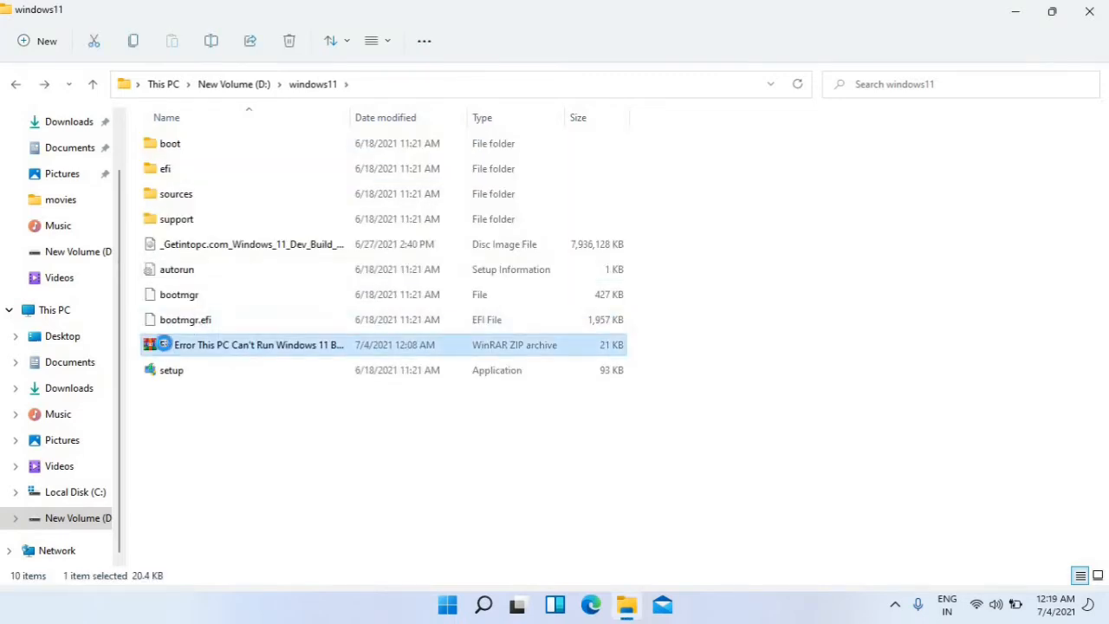
right_click(164, 346)
click(249, 328)
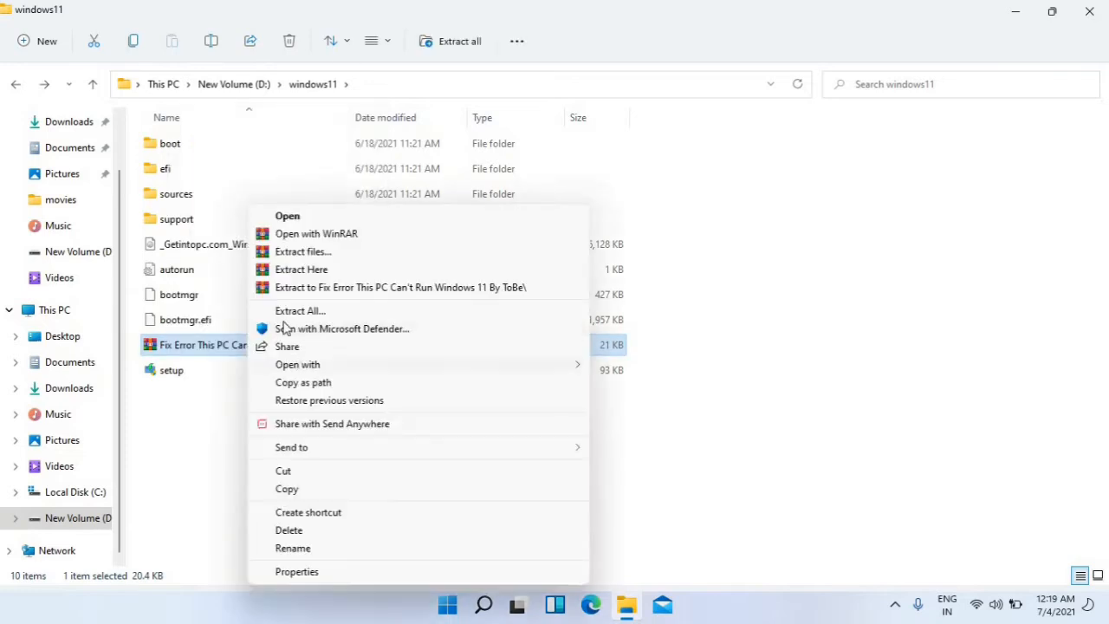
click(295, 275)
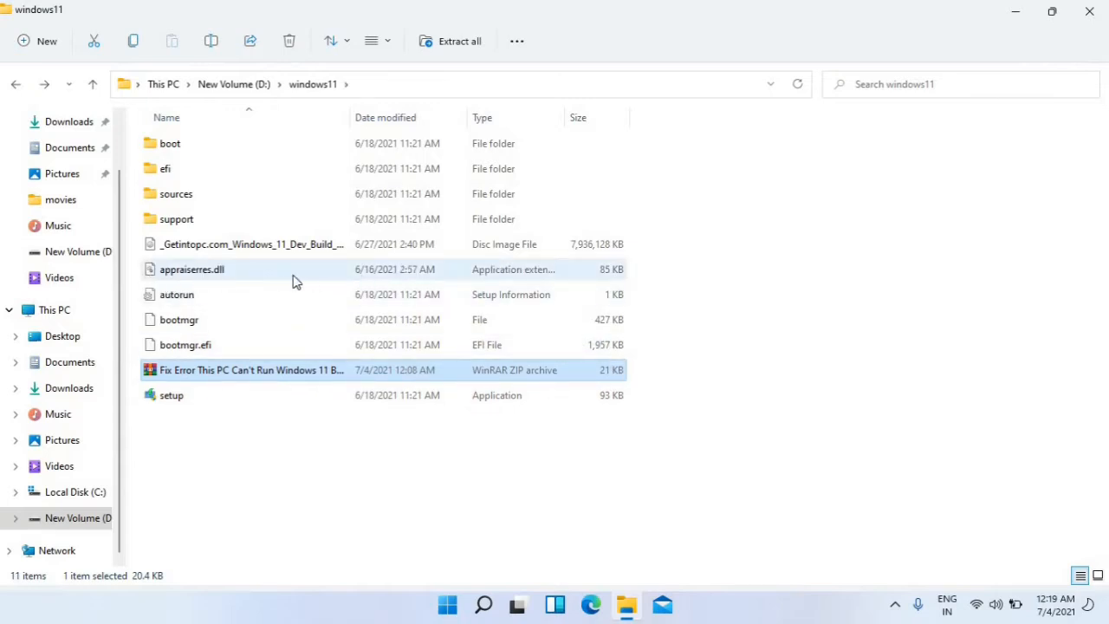
- Move appraiserres.dll from the windows11 folder into its sources subfolder, replacing the existing file there
click(293, 276)
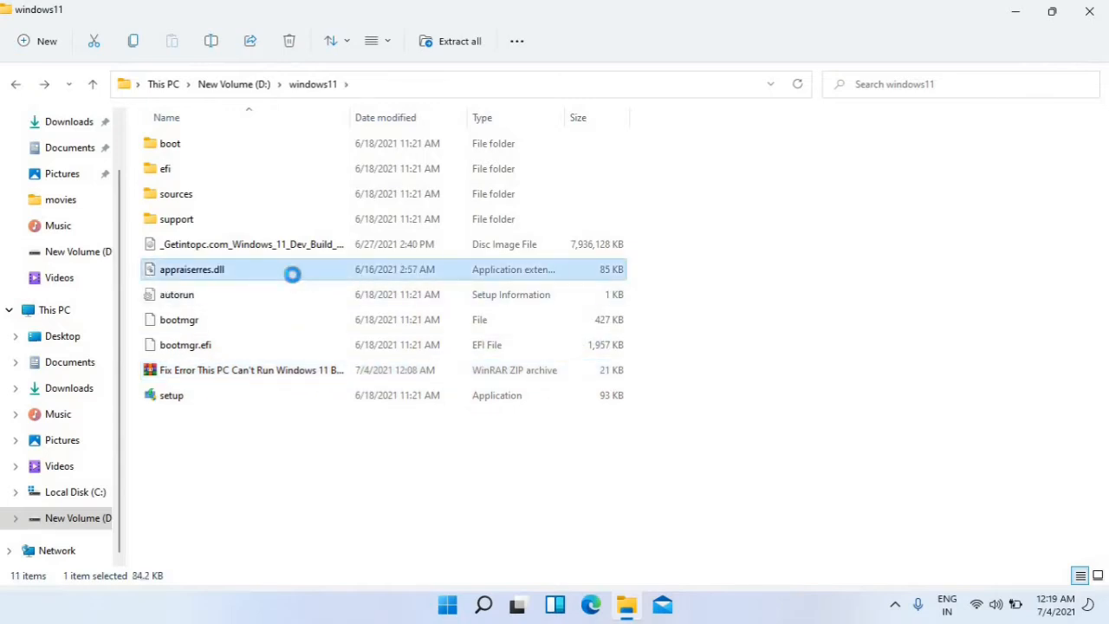
right_click(293, 277)
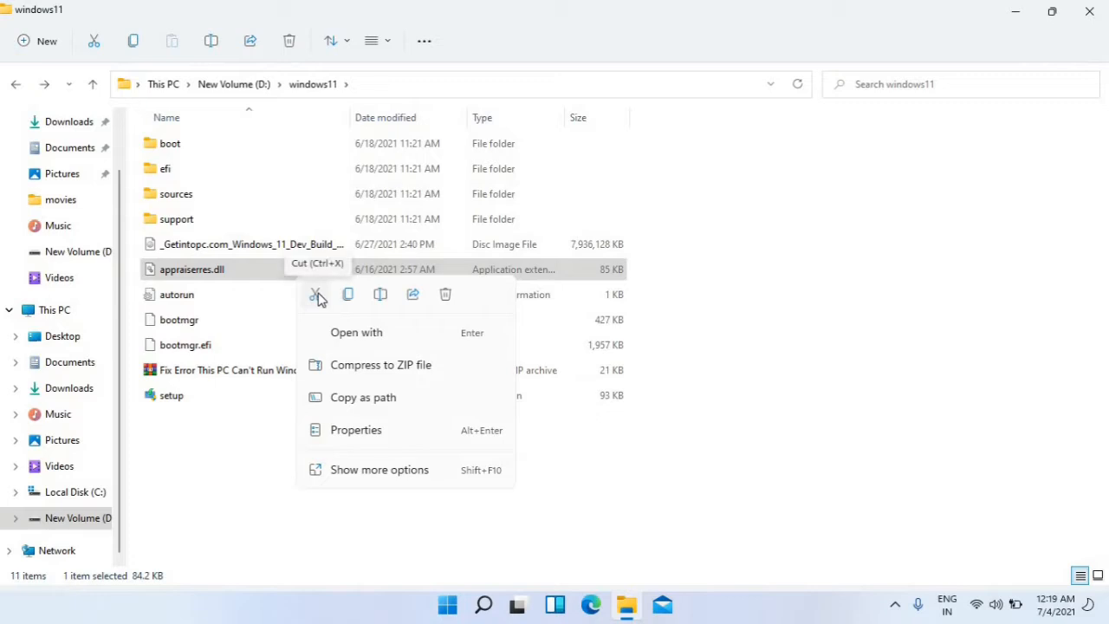
click(317, 295)
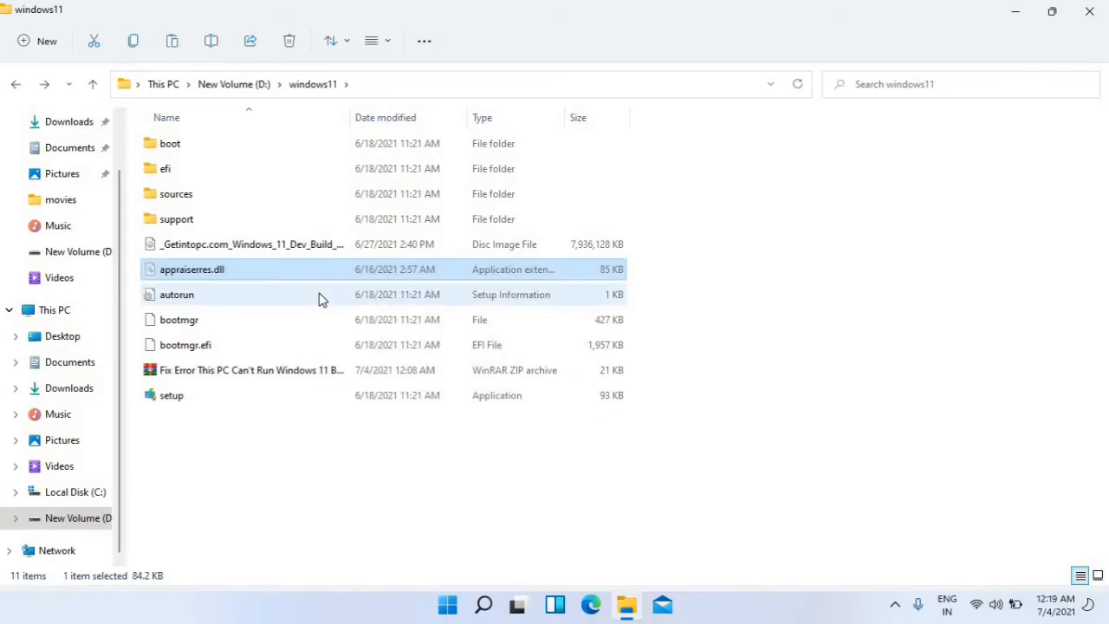
double_click(198, 202)
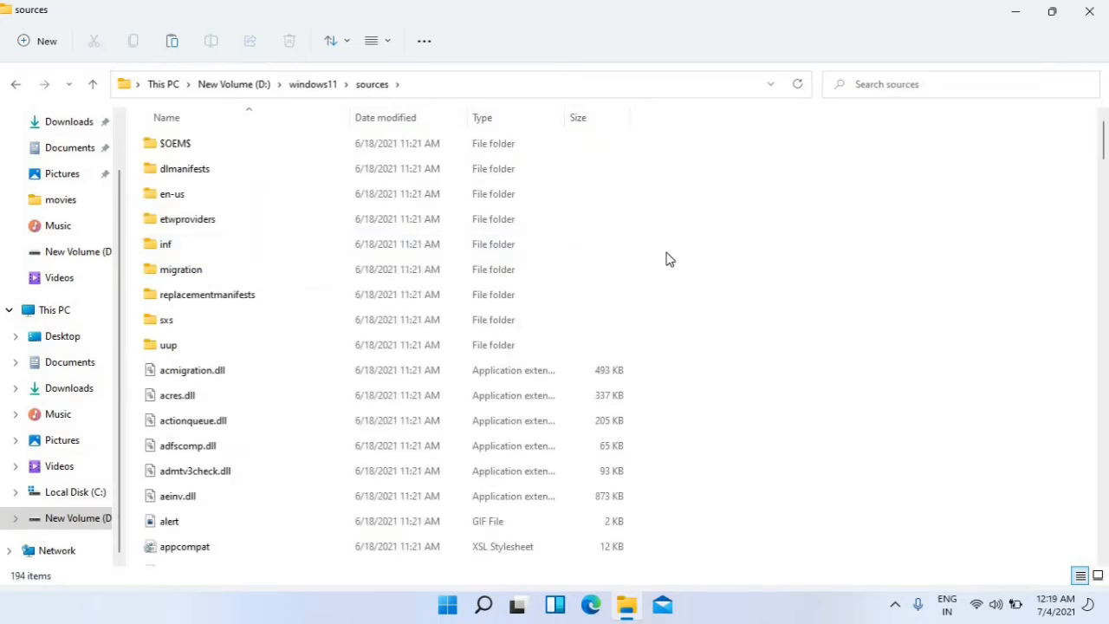
right_click(834, 368)
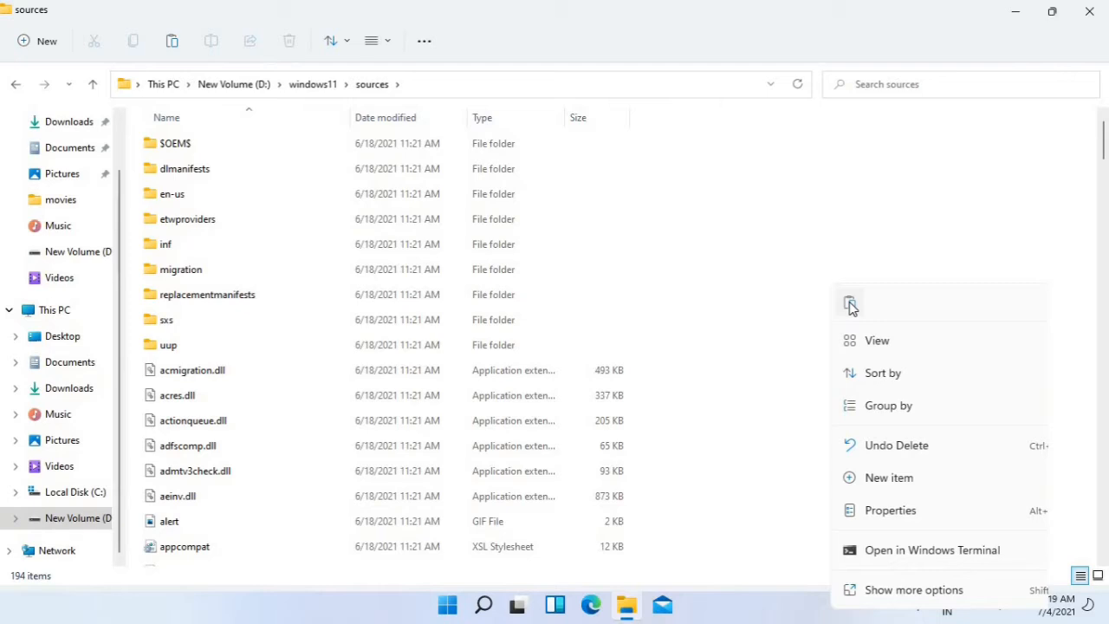
click(905, 590)
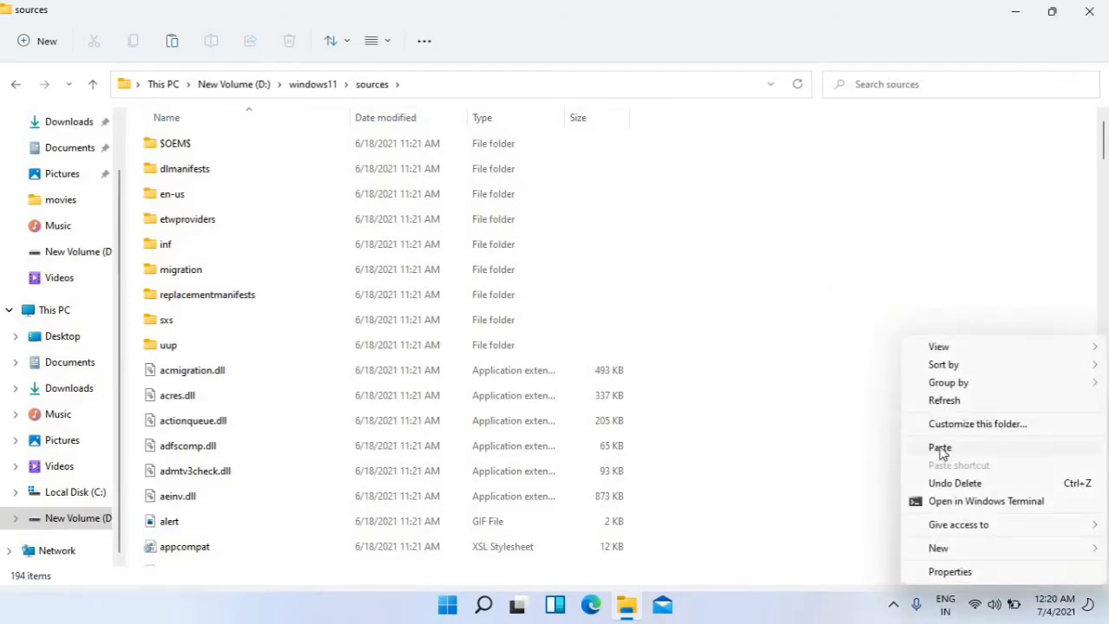
click(939, 448)
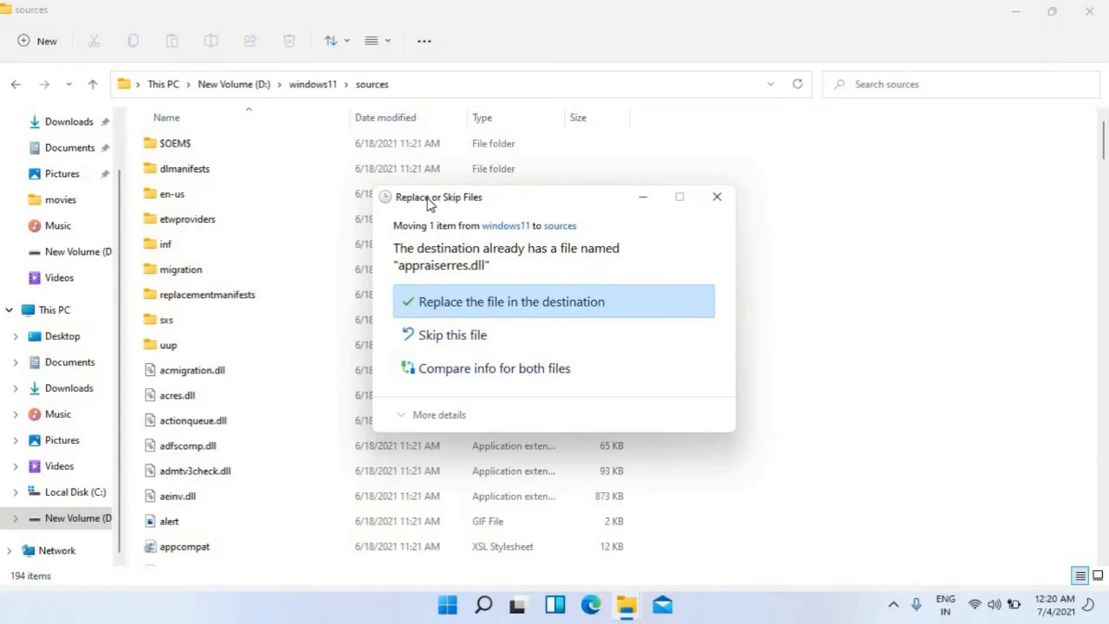
drag(429, 201, 687, 147)
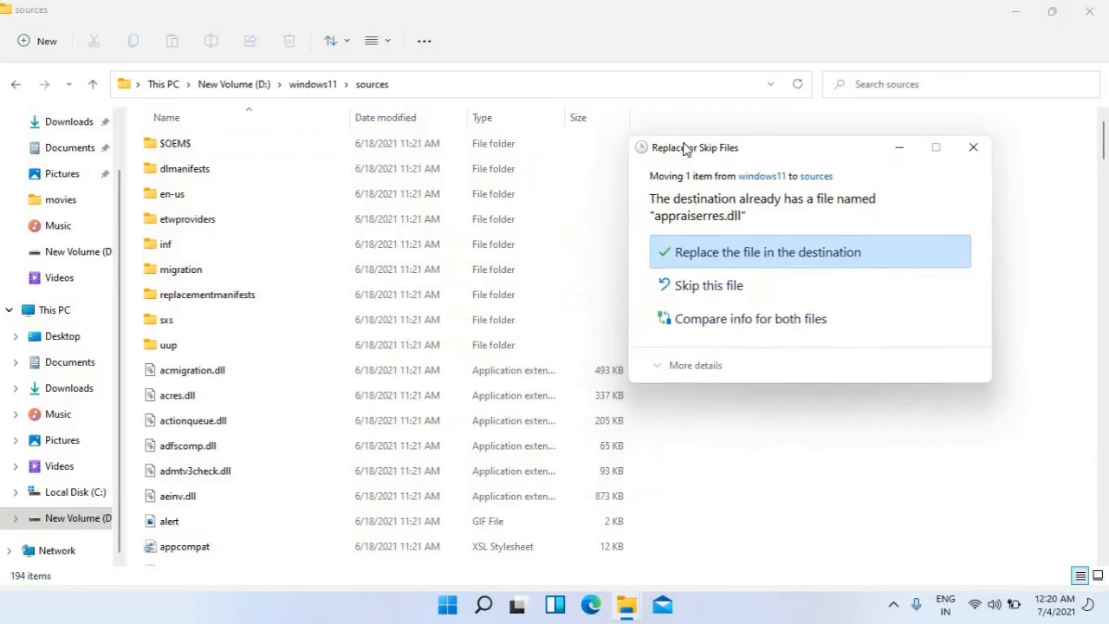
click(680, 260)
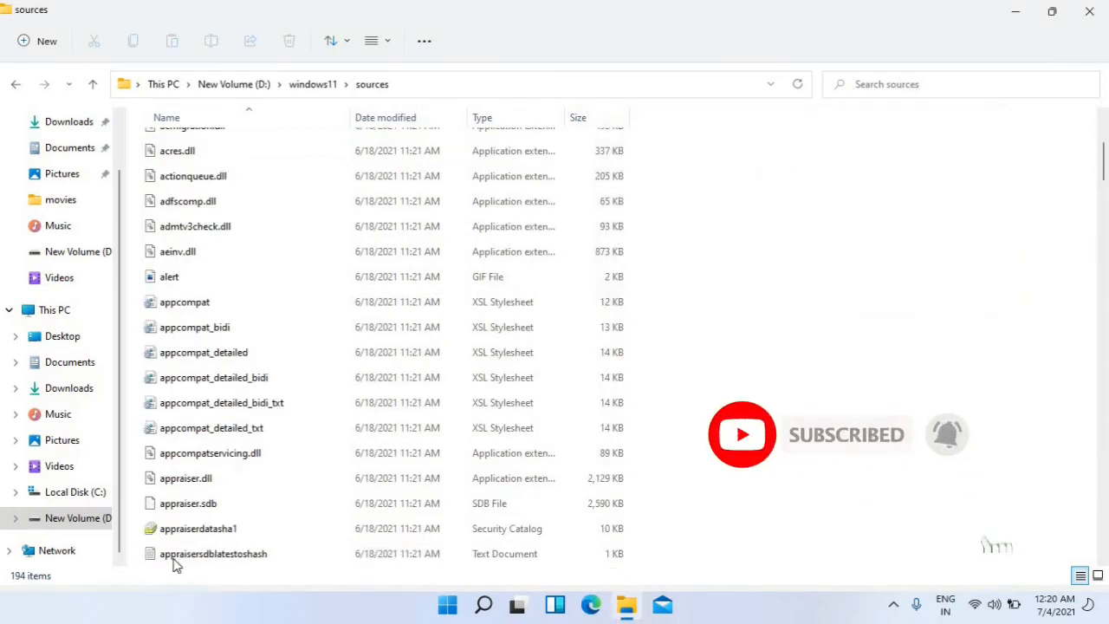
- Return to the windows11 folder and run the setup application as administrator
click(16, 88)
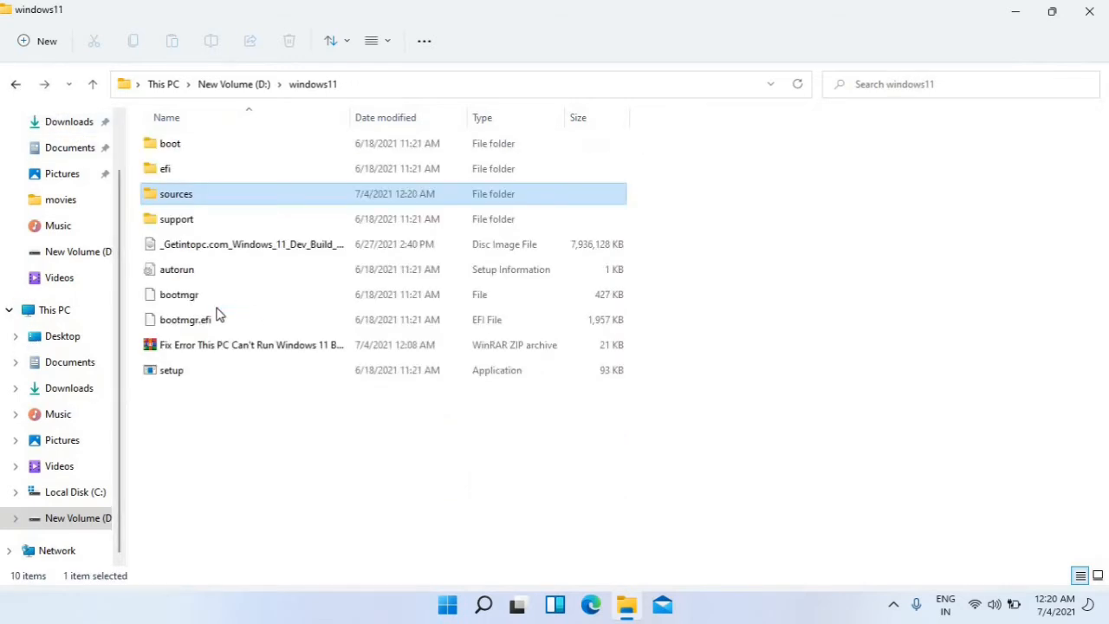
click(167, 372)
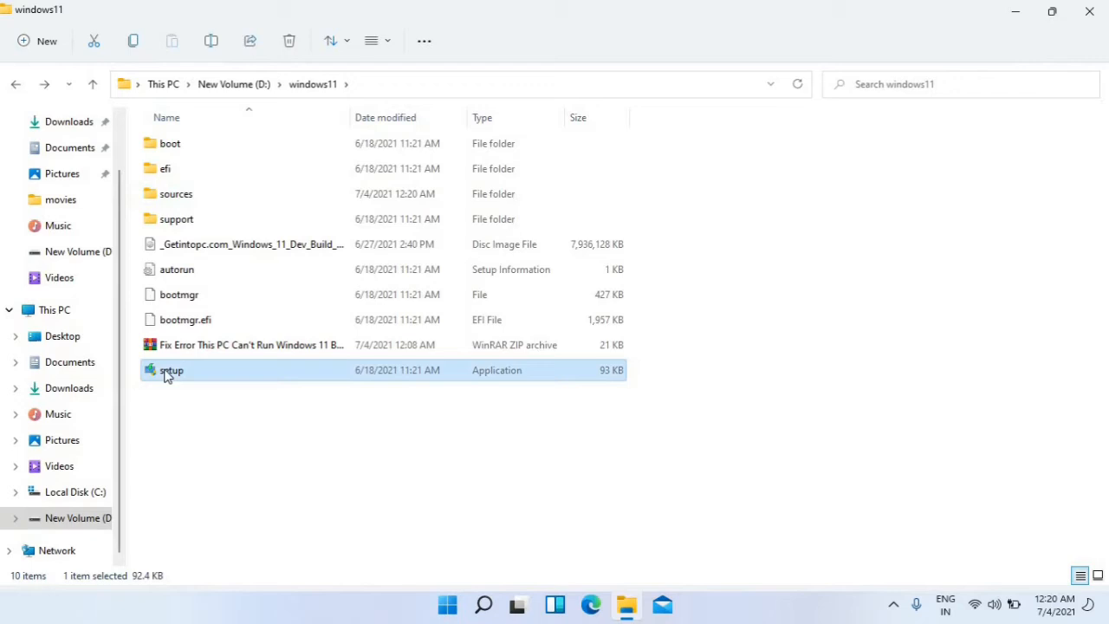
right_click(167, 373)
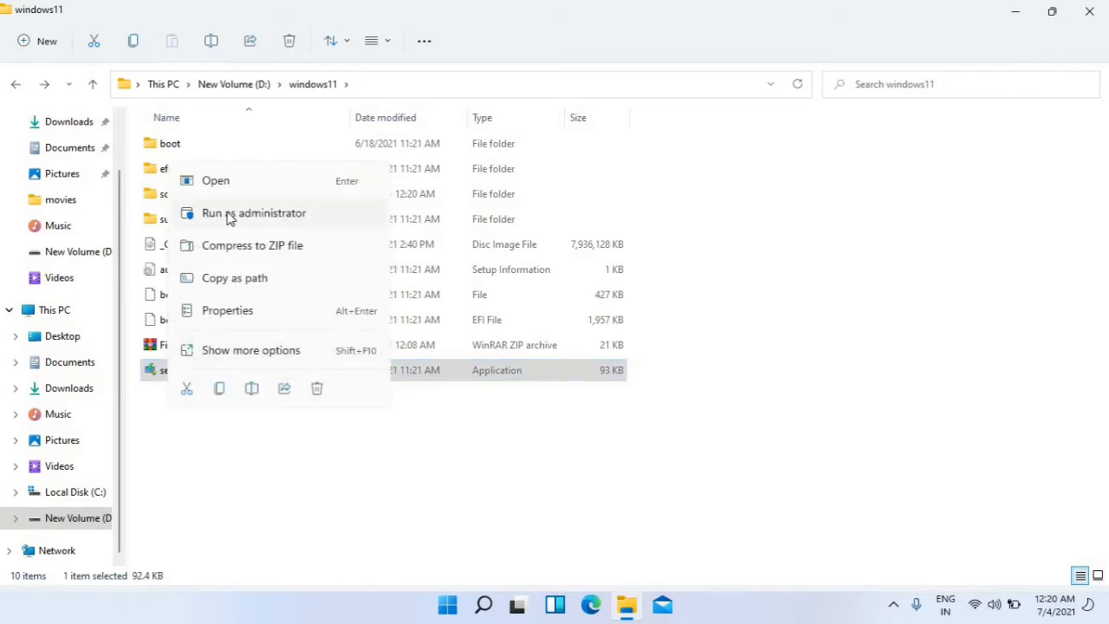
click(293, 222)
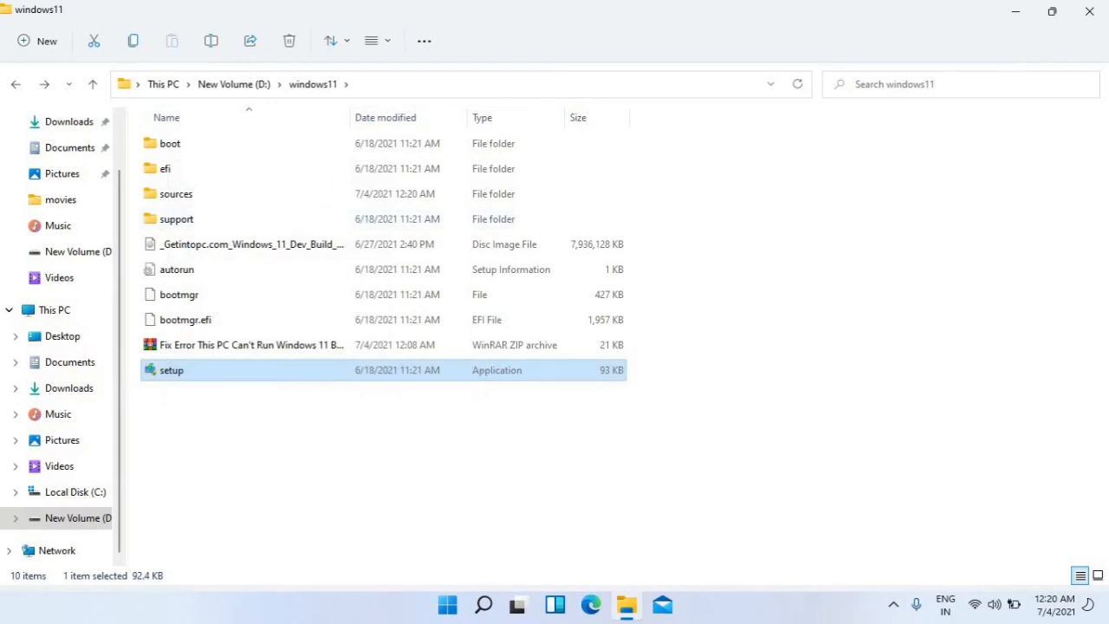